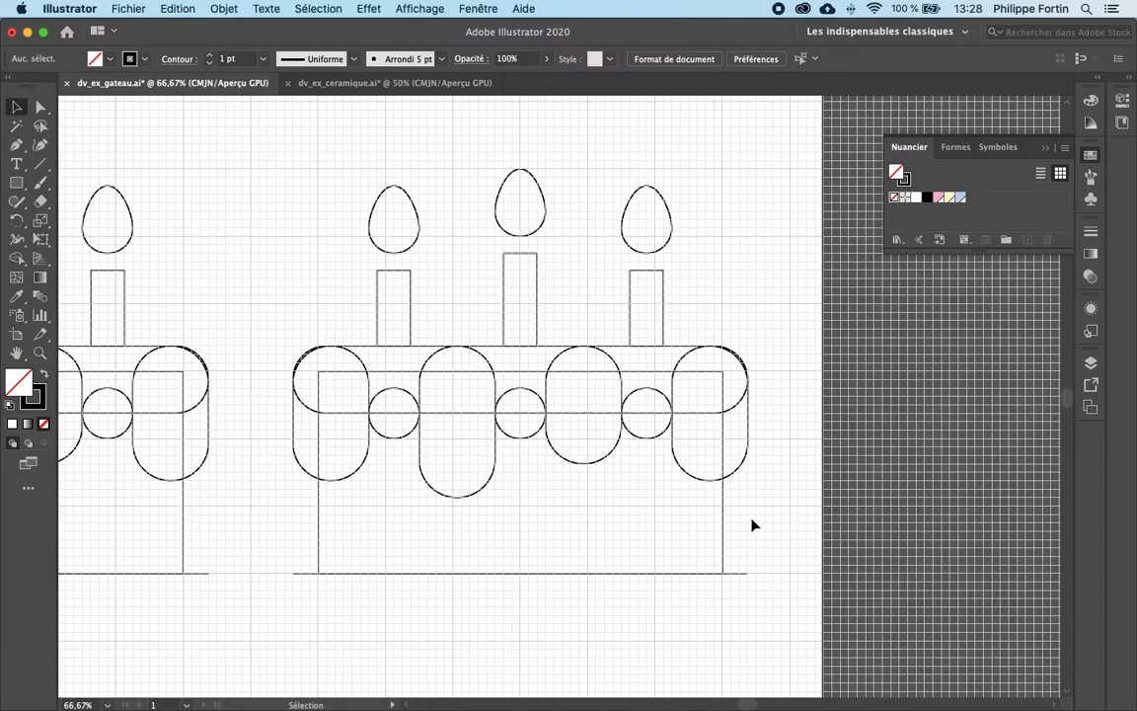
Step: Select all the paths of the right-hand cake drawing for editing with the Shape Builder tool
left_click_drag(265, 169, 801, 623)
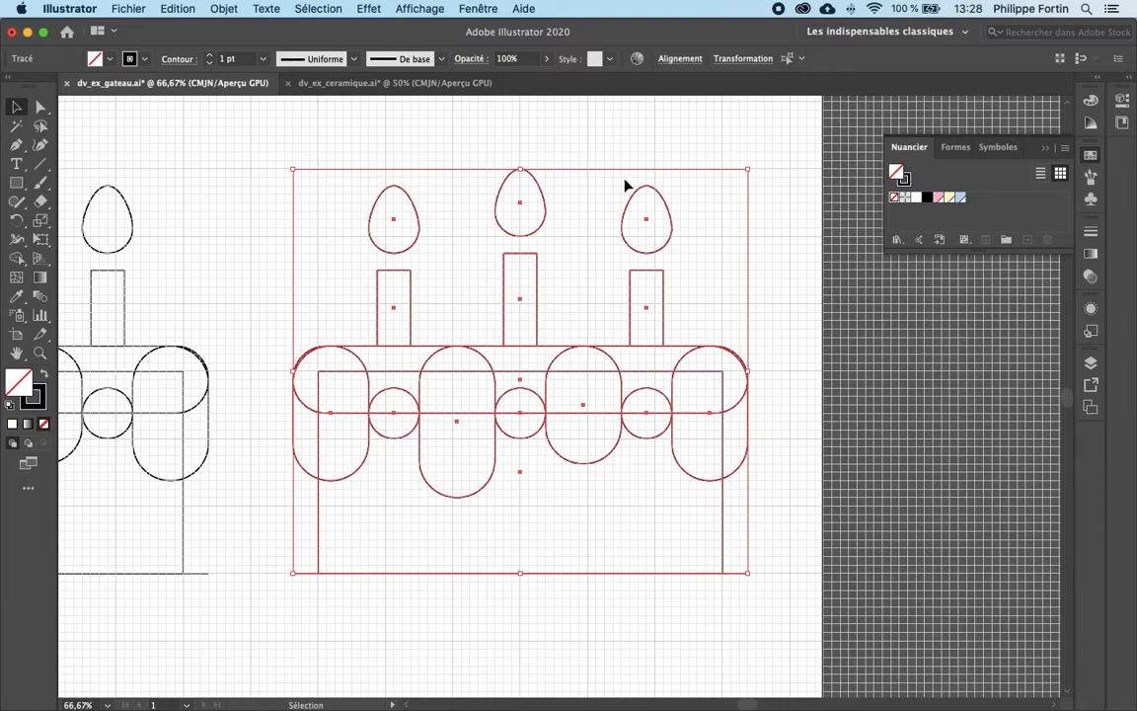
scroll(772, 572, "down", 3)
scroll(772, 571, "up", 4)
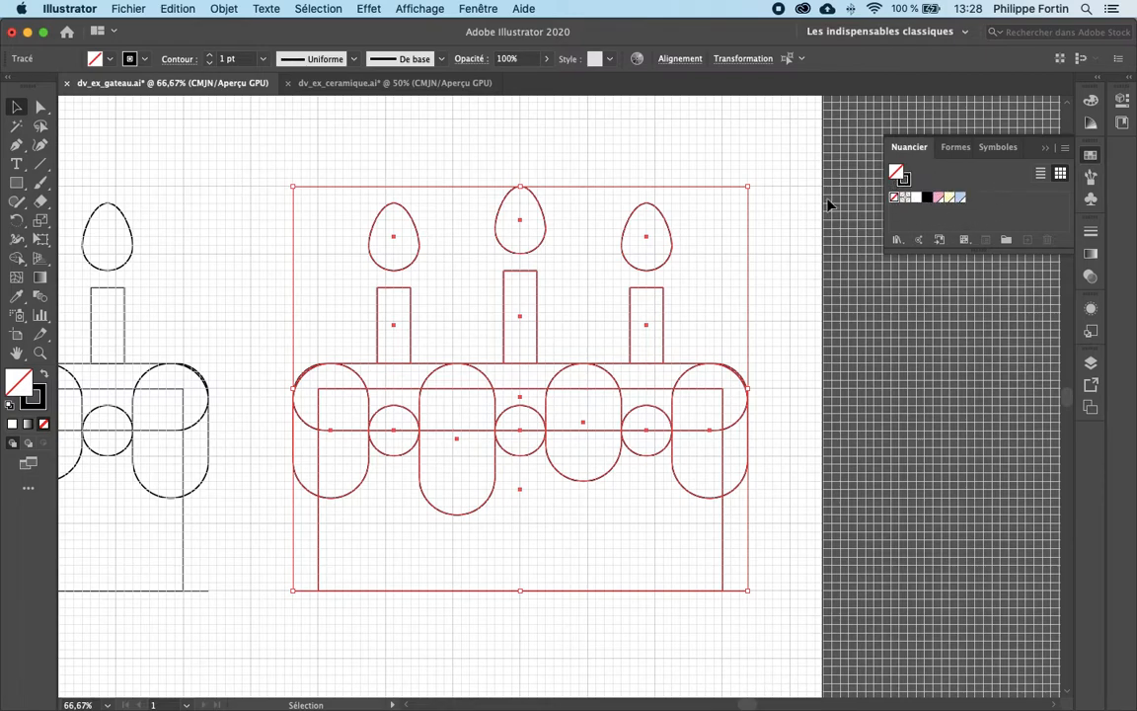
left_click(18, 262)
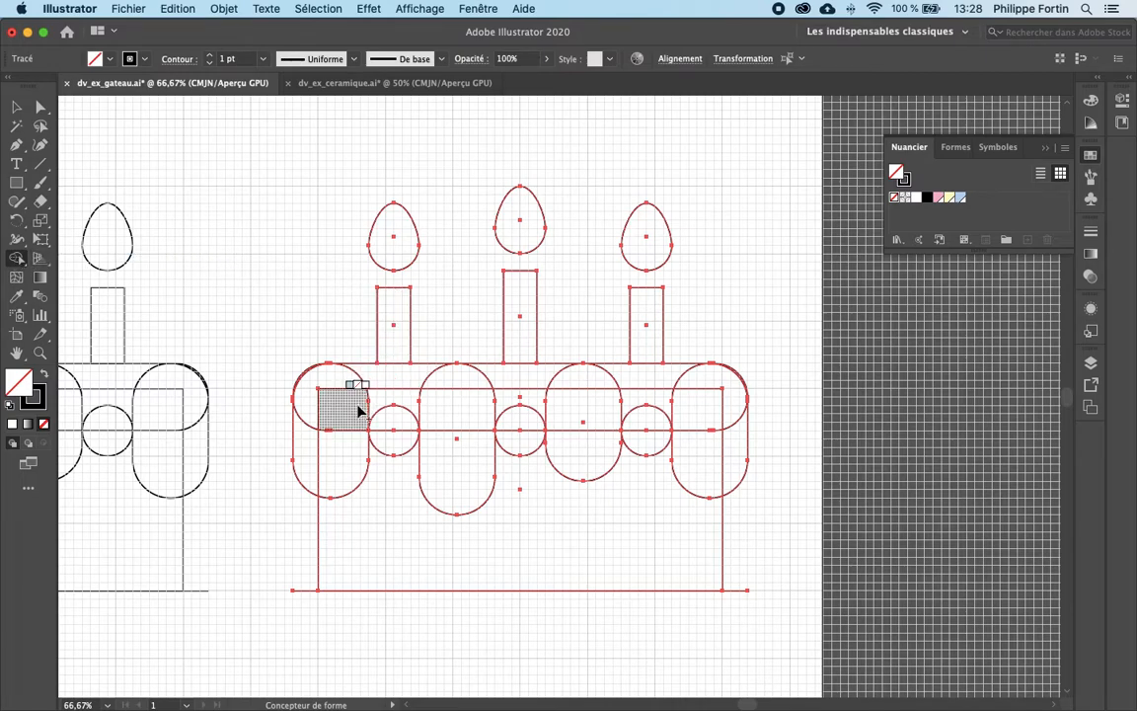
Step: Try merging the icing shapes with the Shape Builder using no fill, and undo the merge
mouse_move(331, 456)
left_mouse_down()
mouse_move(318, 386)
mouse_move(385, 409)
mouse_move(417, 377)
mouse_move(442, 408)
mouse_move(475, 387)
mouse_move(511, 386)
mouse_move(530, 410)
mouse_move(581, 383)
mouse_move(597, 403)
mouse_move(621, 401)
mouse_move(639, 380)
mouse_move(654, 411)
mouse_move(672, 415)
mouse_move(708, 387)
mouse_move(730, 458)
left_mouse_up()
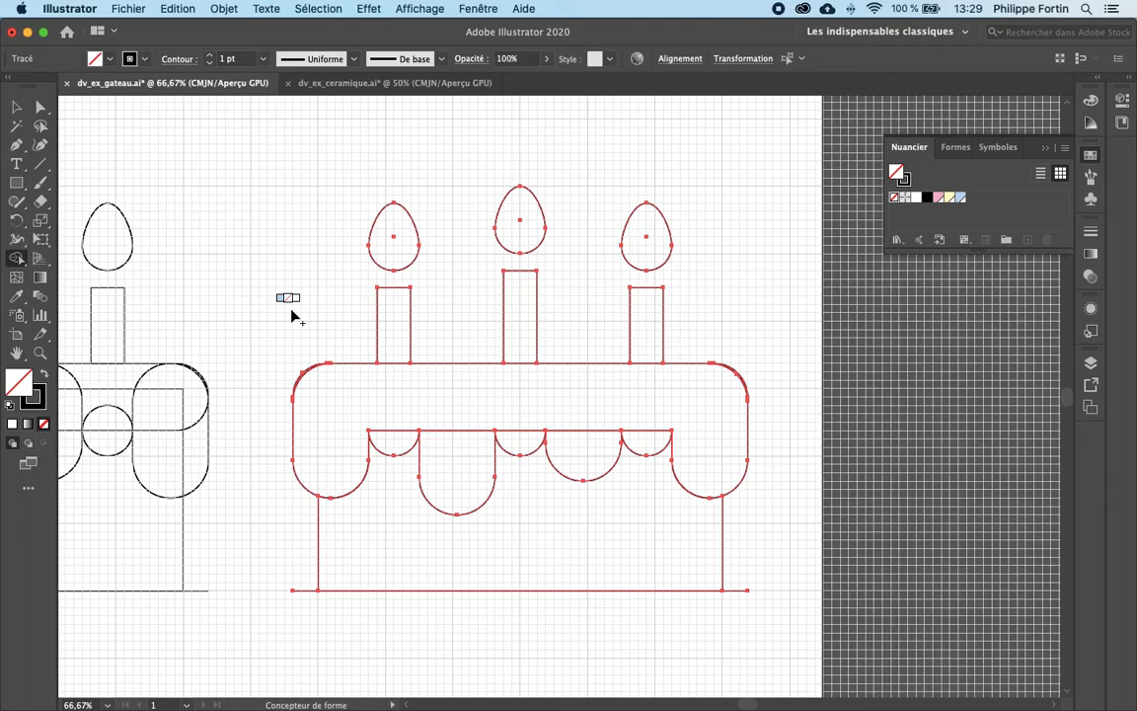
key("super+z")
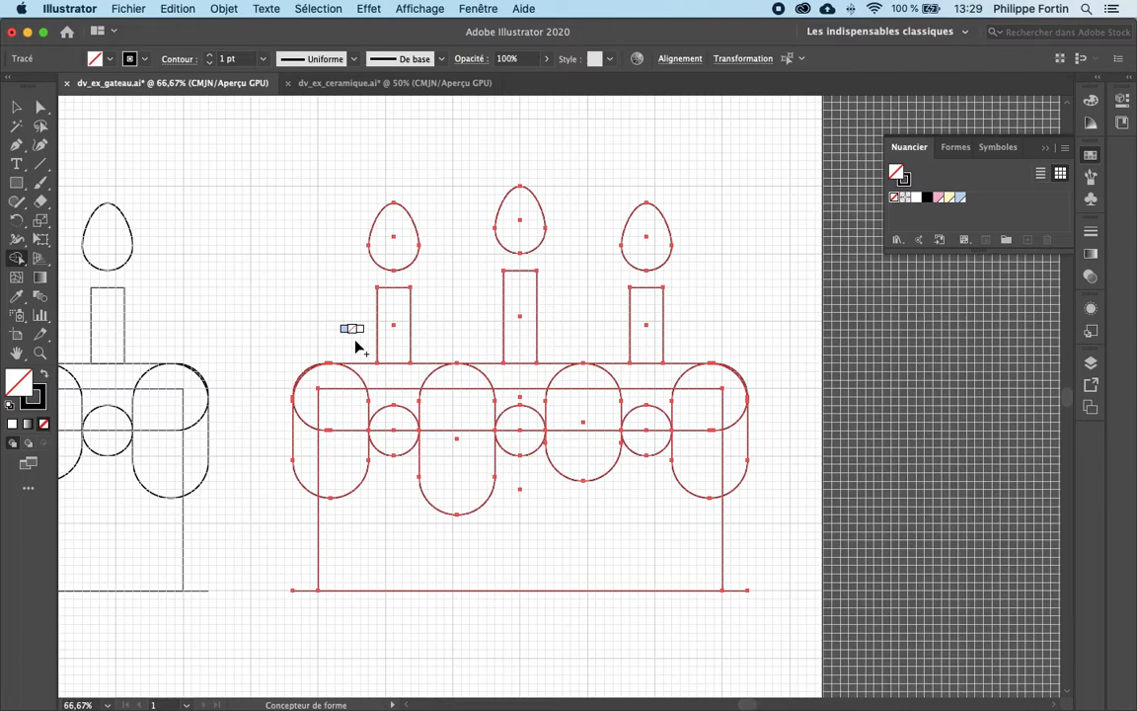
Step: Cycle through the swatches with the Shape Builder and choose the pink one as the fill color
key("Left")
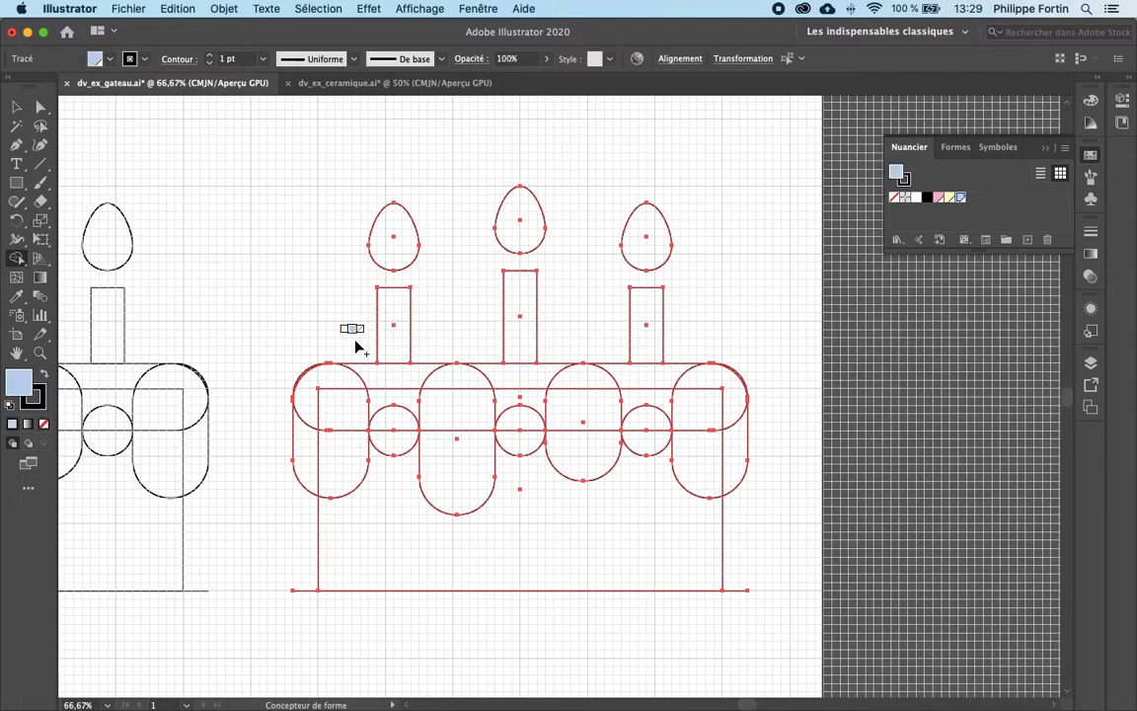
key("Left")
key("Left")
key("Left")
key("Left")
key("Left")
key("Left")
key("Left")
key("Left")
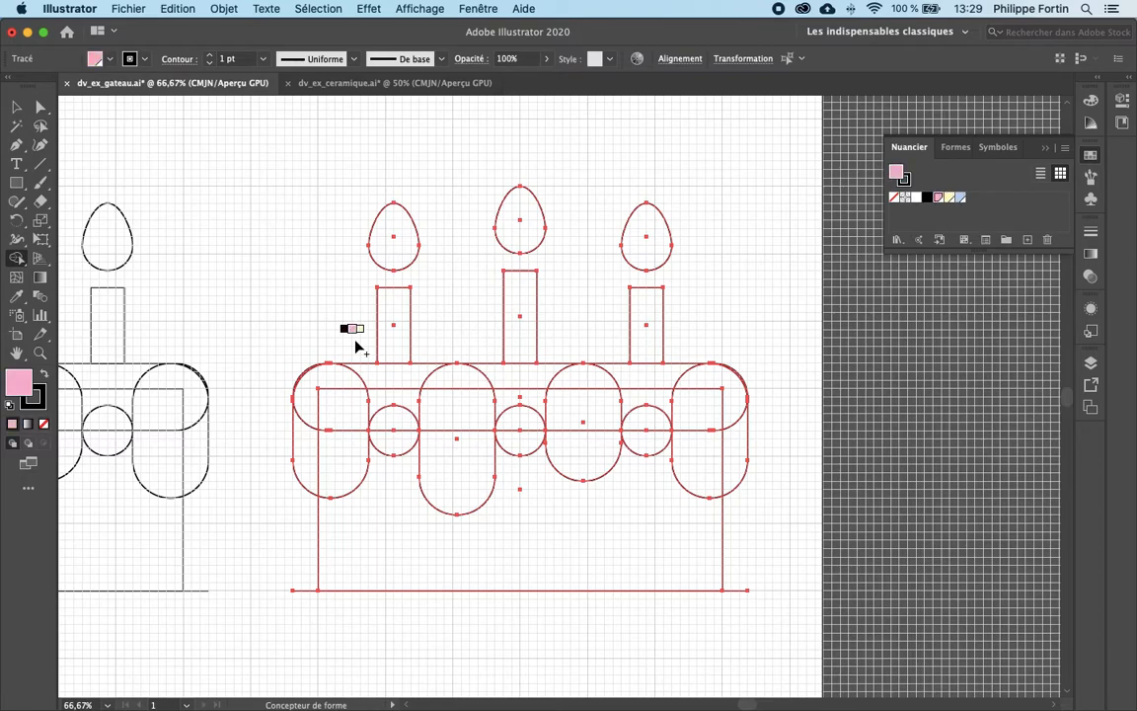
key("Left")
key("Left")
key("Left")
key("Left")
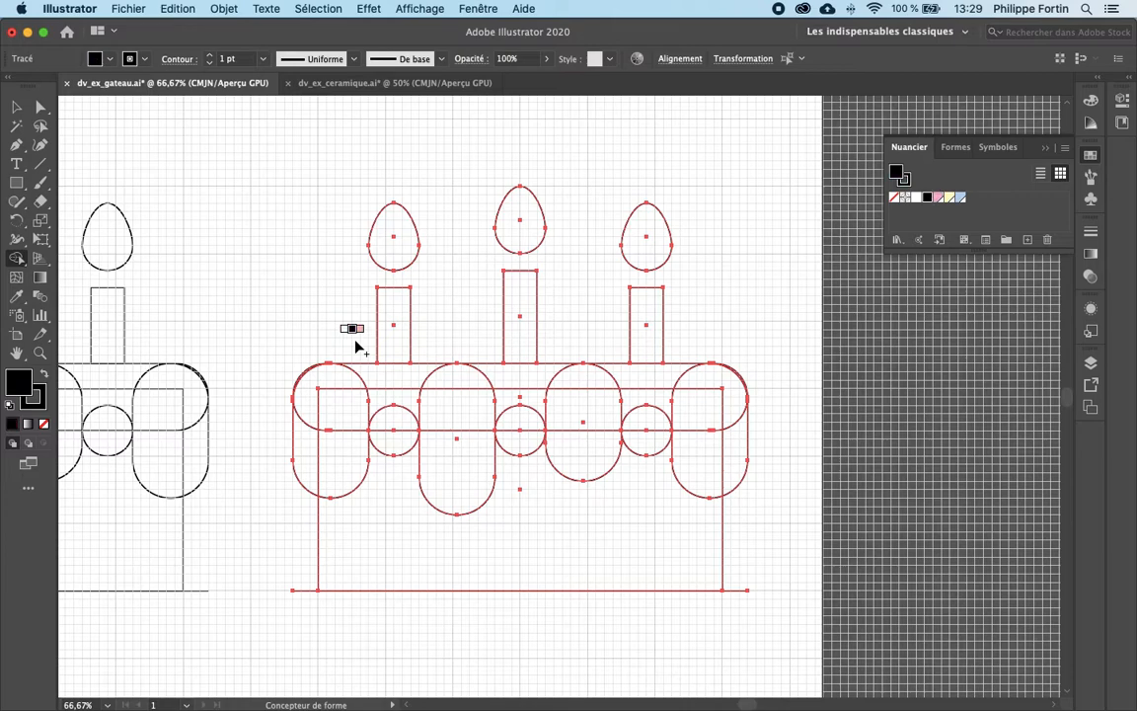
key("Left")
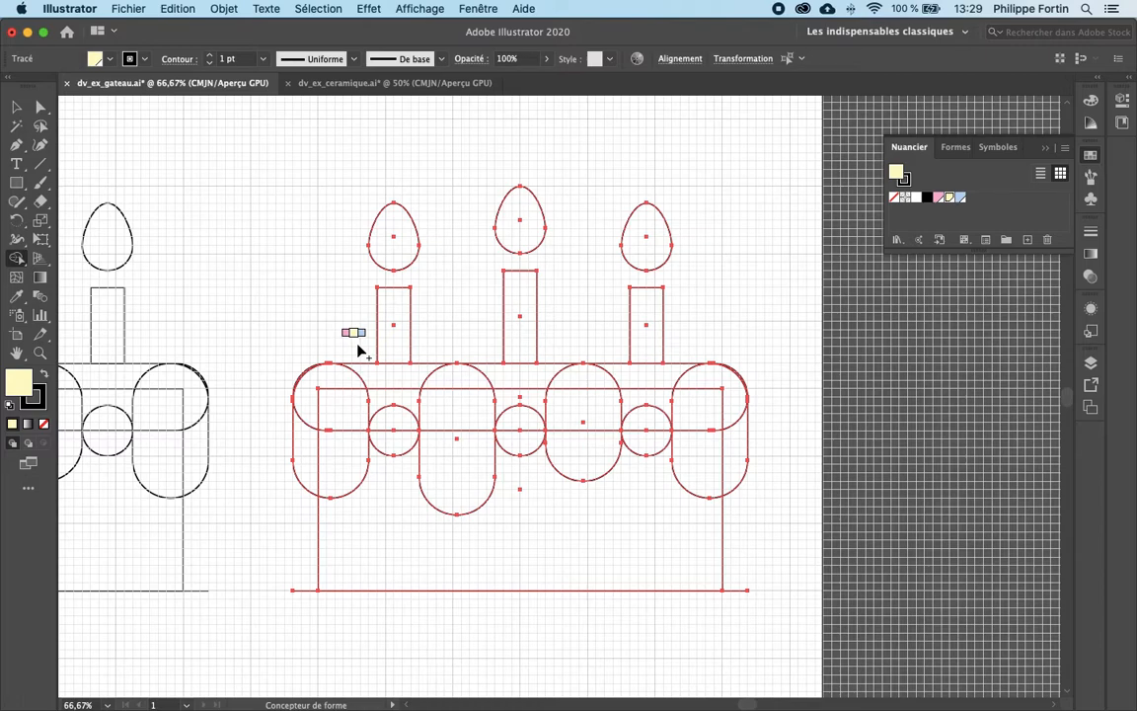
key("Left")
key("Right")
key("Right")
key("Left")
key("Left")
key("Right")
key("Right")
key("Left")
key("Left")
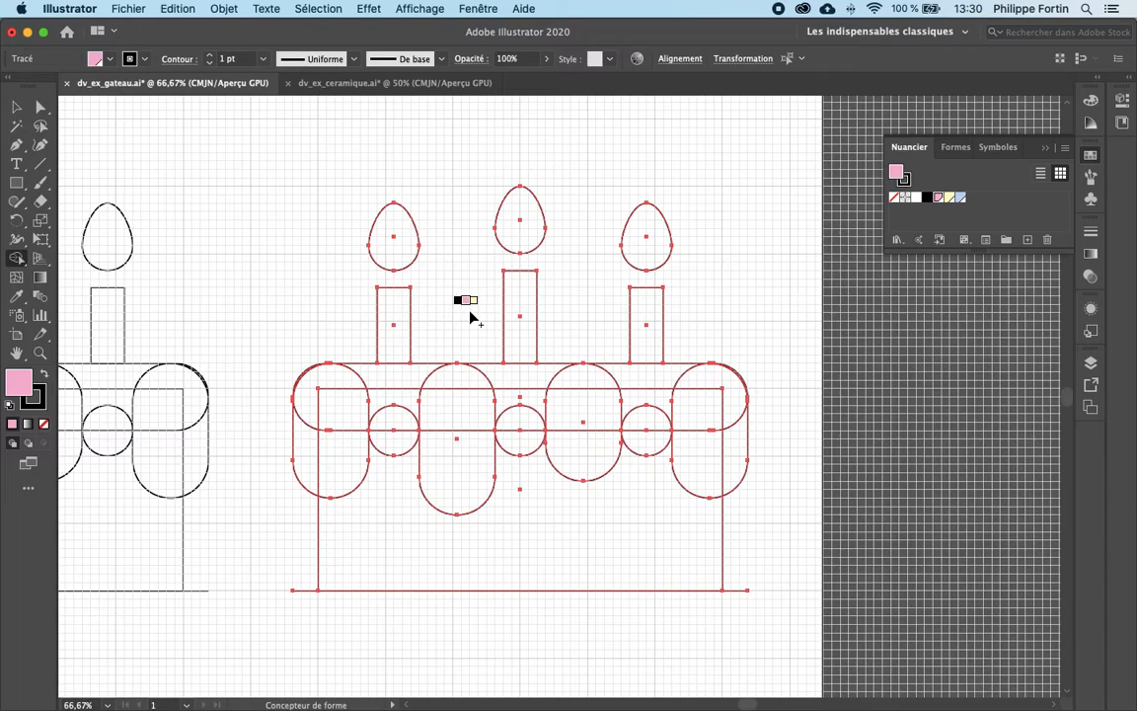
Step: Check the color source and swatch cursor preview settings in the Shape Builder tool options
double_click(18, 258)
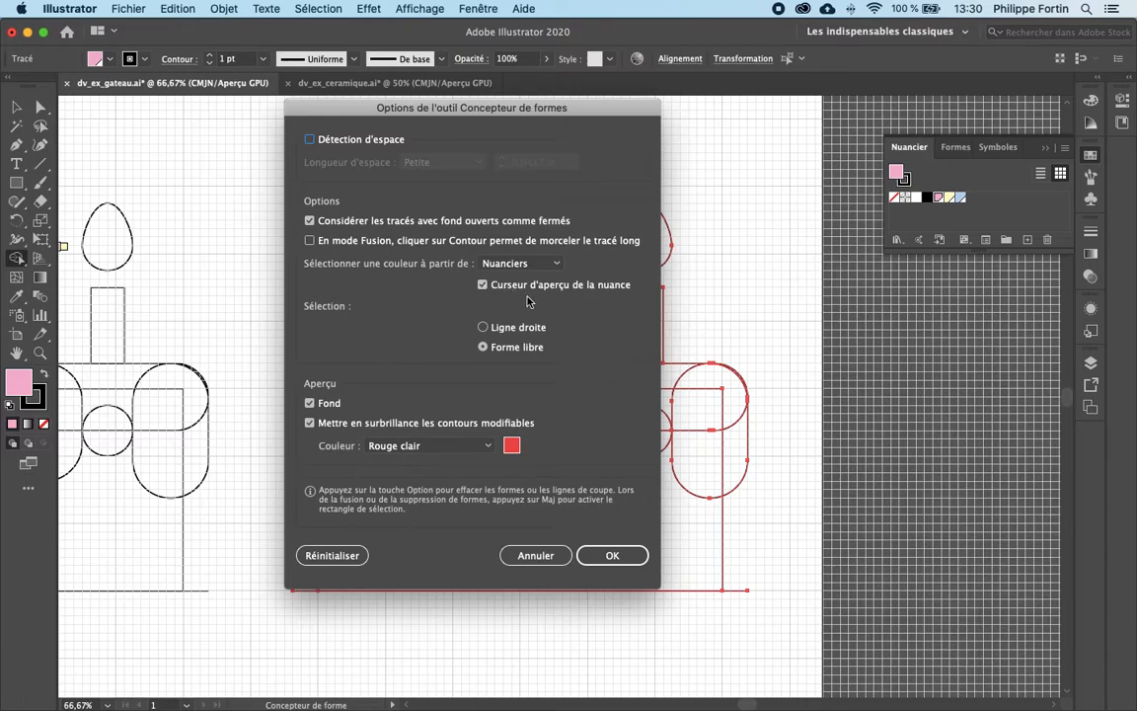
left_click(598, 552)
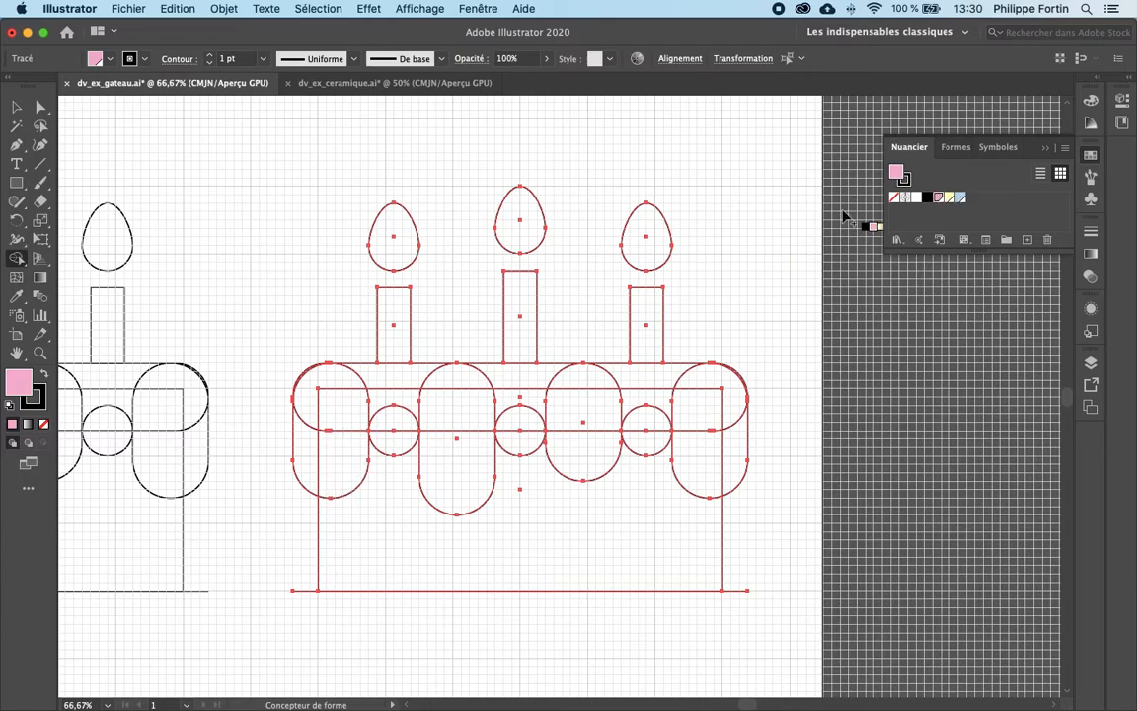
Step: Merge the icing shapes into one pink shape and absorb the thin sliver at its upper-left rounded corner
mouse_move(308, 451)
left_mouse_down()
mouse_move(351, 446)
mouse_move(312, 393)
mouse_move(352, 381)
mouse_move(322, 377)
mouse_move(389, 383)
mouse_move(379, 396)
mouse_move(472, 381)
mouse_move(452, 450)
mouse_move(494, 400)
mouse_move(533, 378)
mouse_move(566, 386)
mouse_move(572, 432)
mouse_move(595, 447)
mouse_move(624, 386)
mouse_move(649, 383)
mouse_move(692, 382)
mouse_move(726, 447)
left_mouse_up()
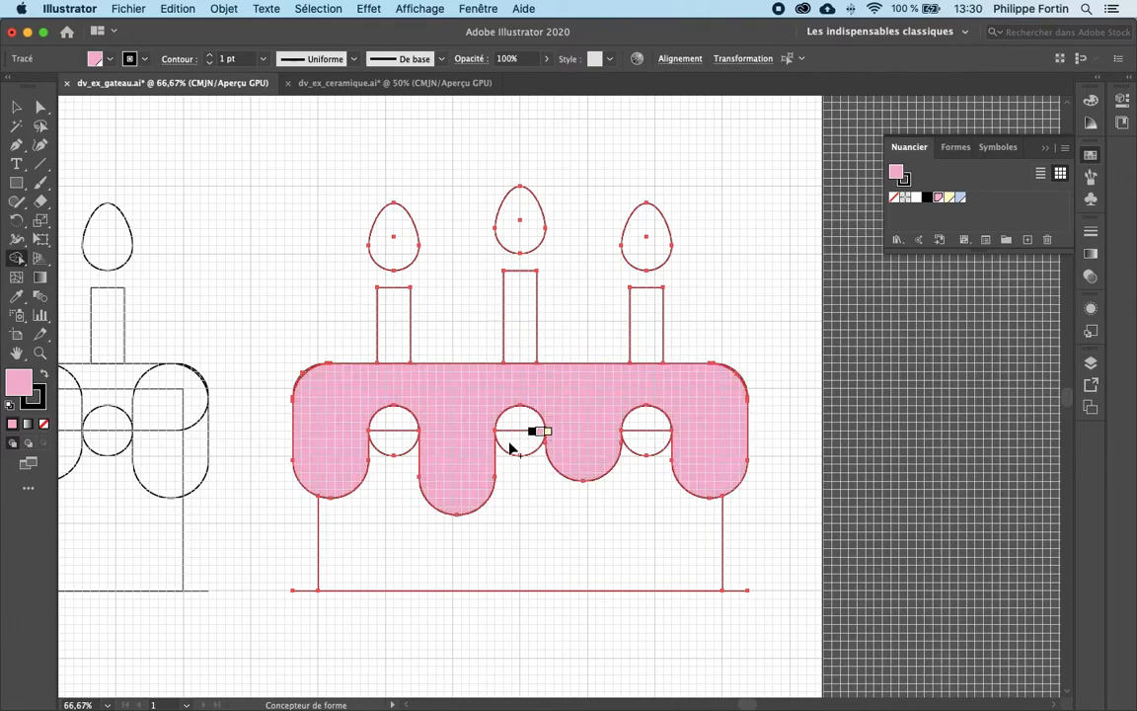
key("super+plus")
key("super+plus")
key("super+plus")
key("super+plus")
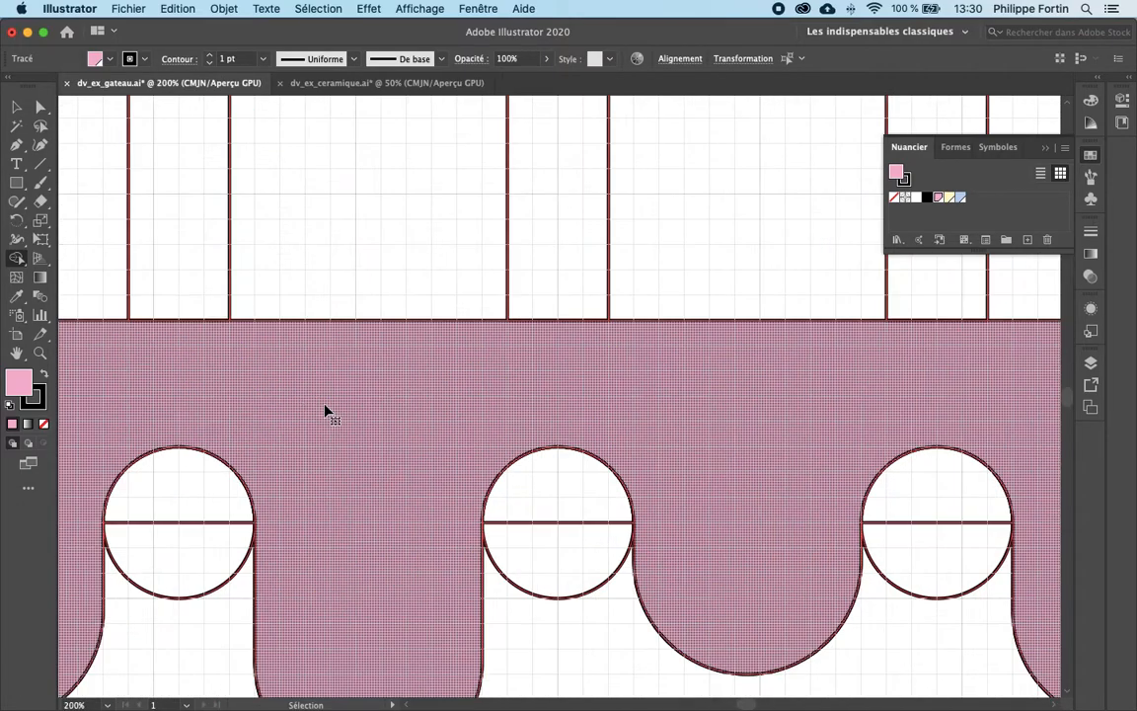
key("space")
left_click_drag(103, 379, 286, 384)
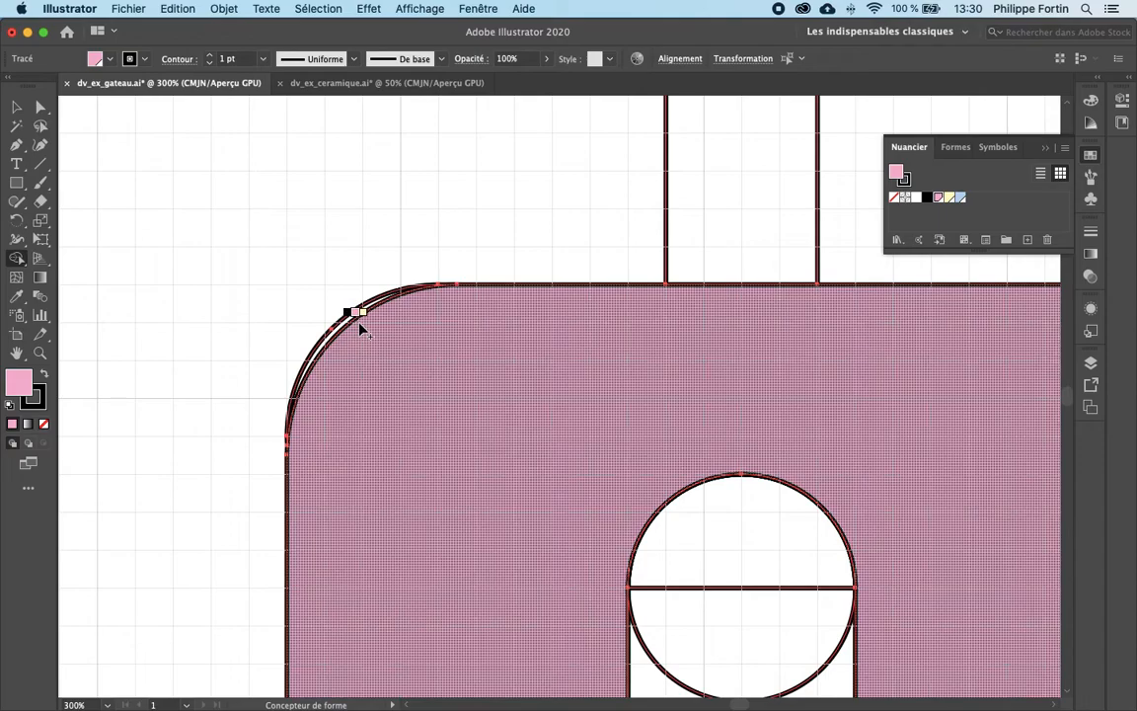
left_click(352, 322)
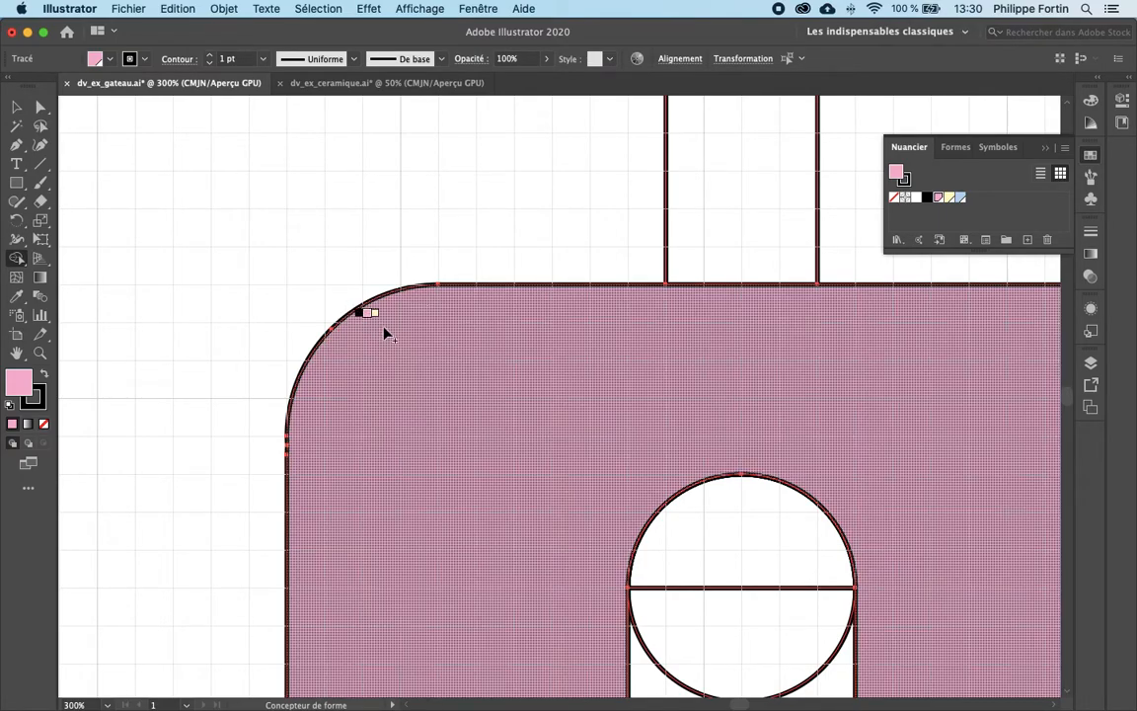
Step: Merge the thin sliver at the icing's upper-right rounded corner into the pink shape
key("super+minus")
key("super+minus")
key("super+minus")
left_click_drag(818, 383, 596, 395)
key("super+plus")
key("super+plus")
key("super+plus")
left_click_drag(797, 373, 142, 370)
left_click(795, 322)
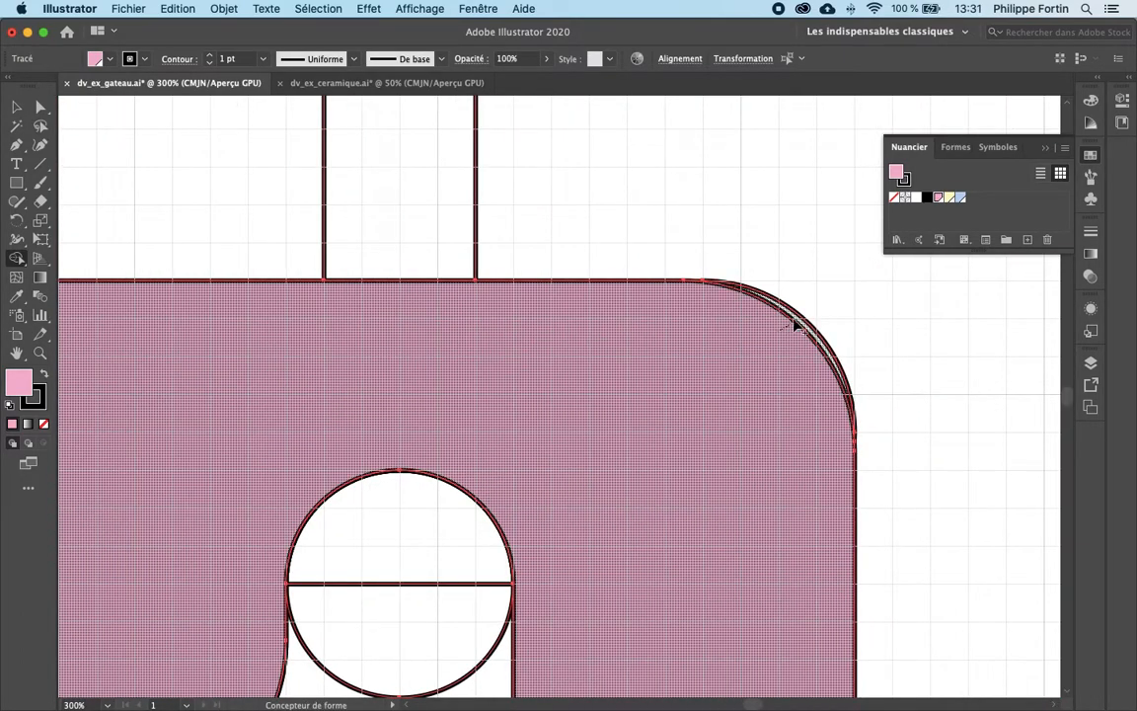
Step: Merge the cake base and the circle areas between the icing drips into one pale yellow shape
key("super+minus")
key("super+minus")
key("super+minus")
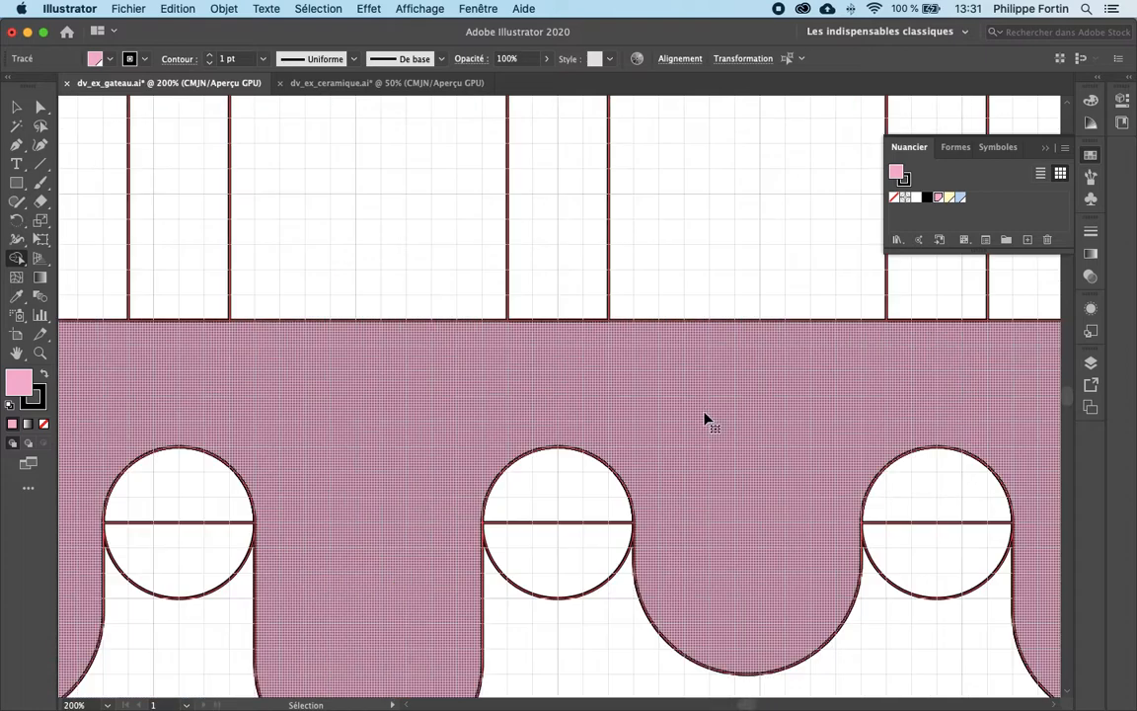
key("super+minus")
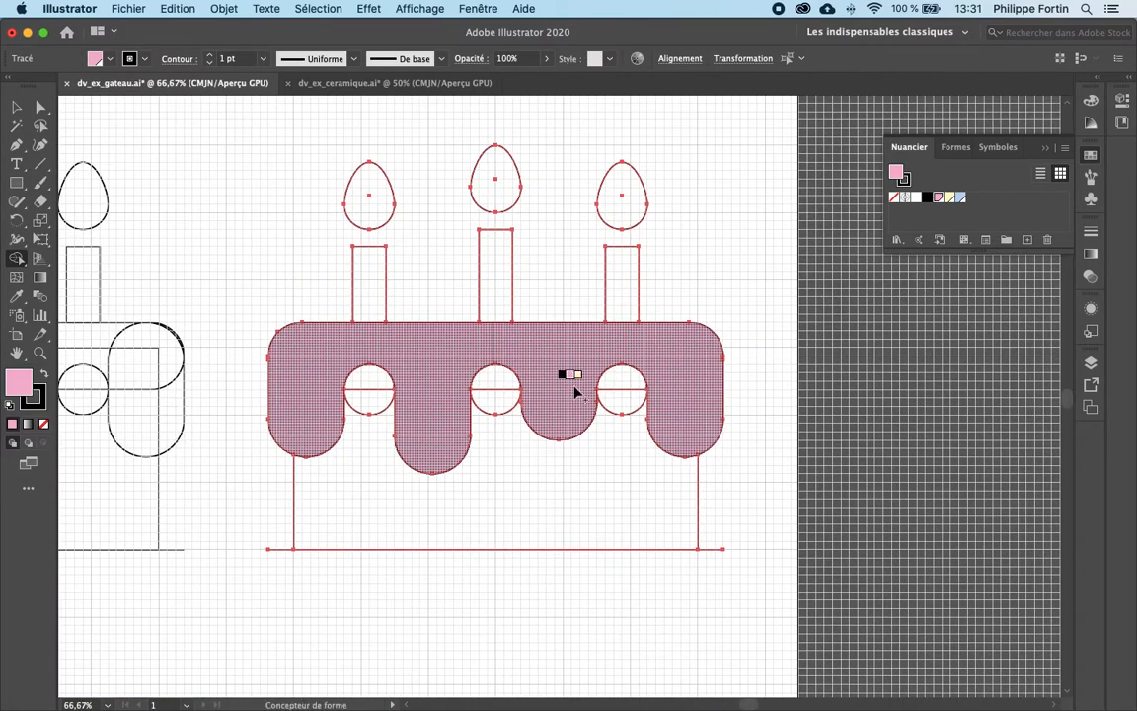
key("Right")
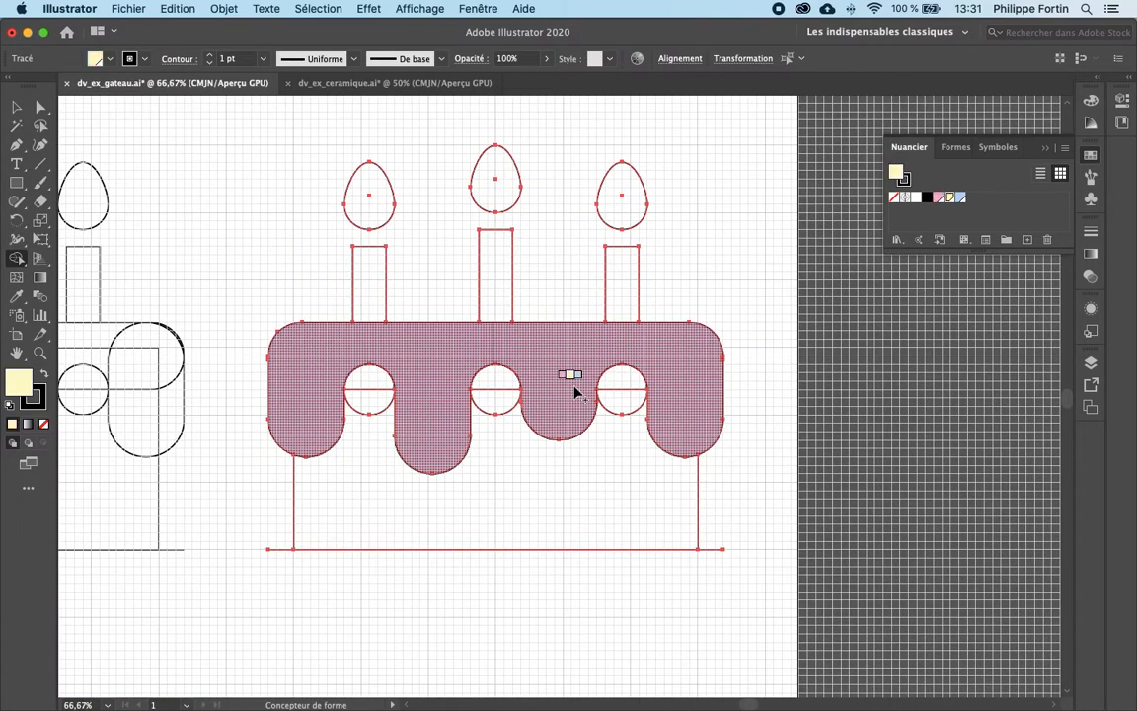
mouse_move(371, 386)
left_mouse_down()
mouse_move(365, 451)
mouse_move(428, 509)
mouse_move(495, 465)
mouse_move(498, 391)
mouse_move(516, 467)
mouse_move(558, 504)
mouse_move(611, 485)
mouse_move(623, 390)
left_mouse_up()
Step: Fill the three candles with the light blue swatch using the Shape Builder
key("Right")
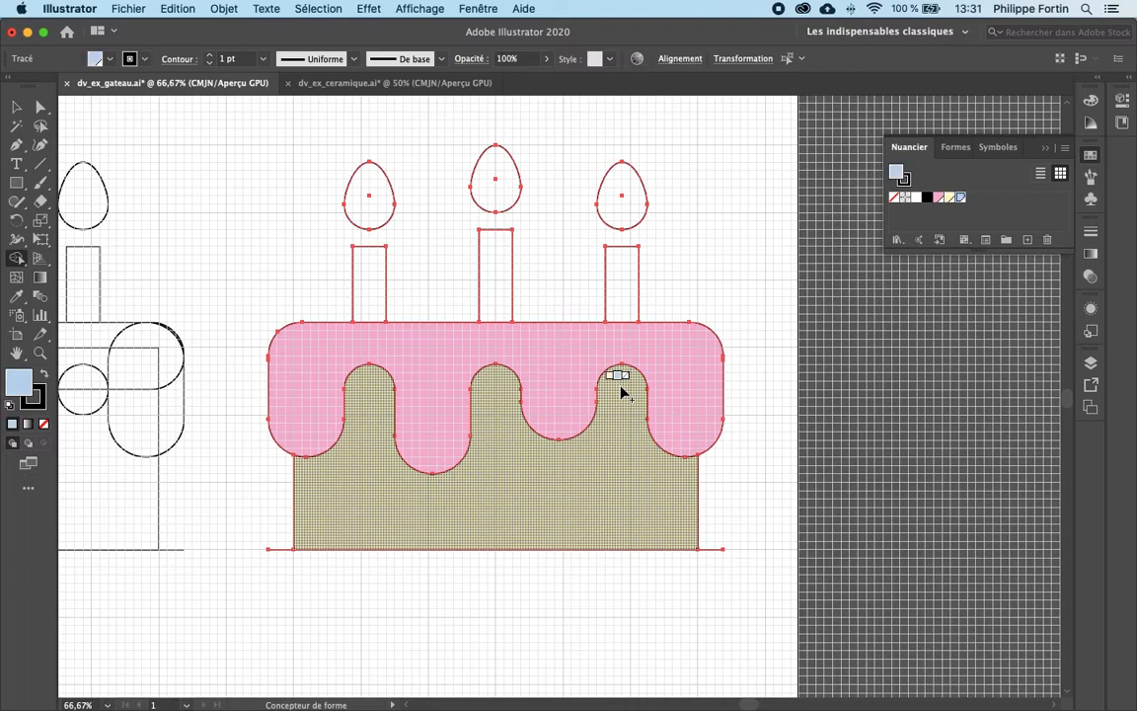
left_click(614, 286)
left_click(501, 286)
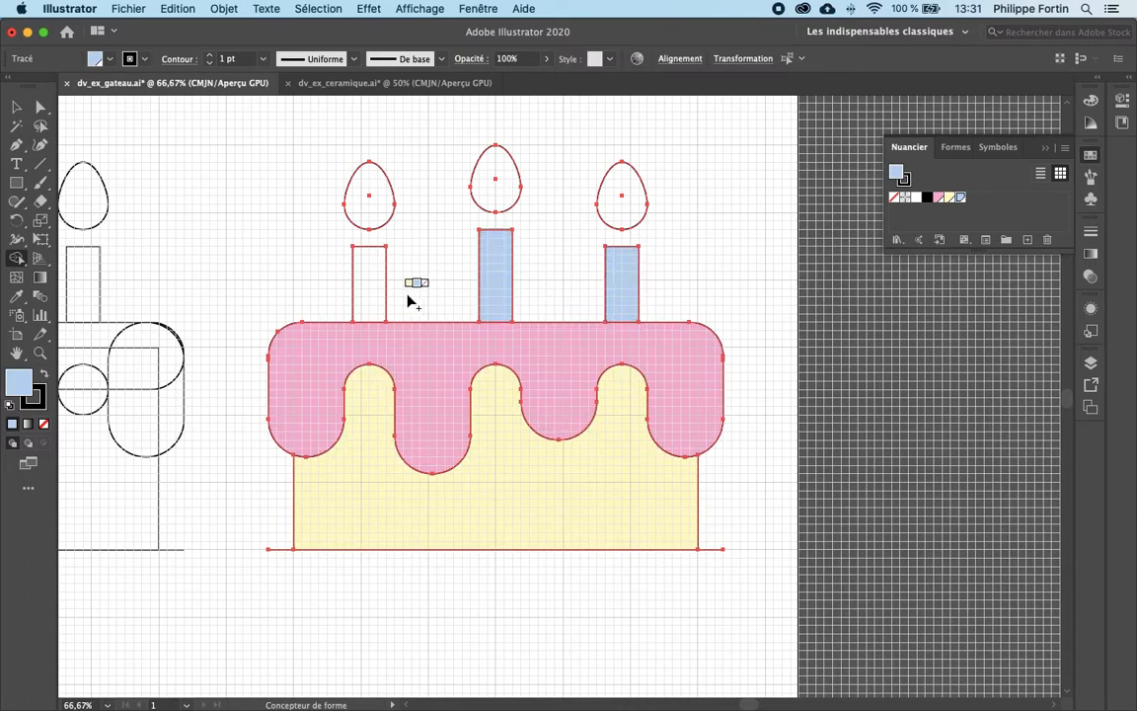
left_click(371, 301)
Step: Fill the three candle flames with the pale yellow swatch using the Shape Builder
key("Left")
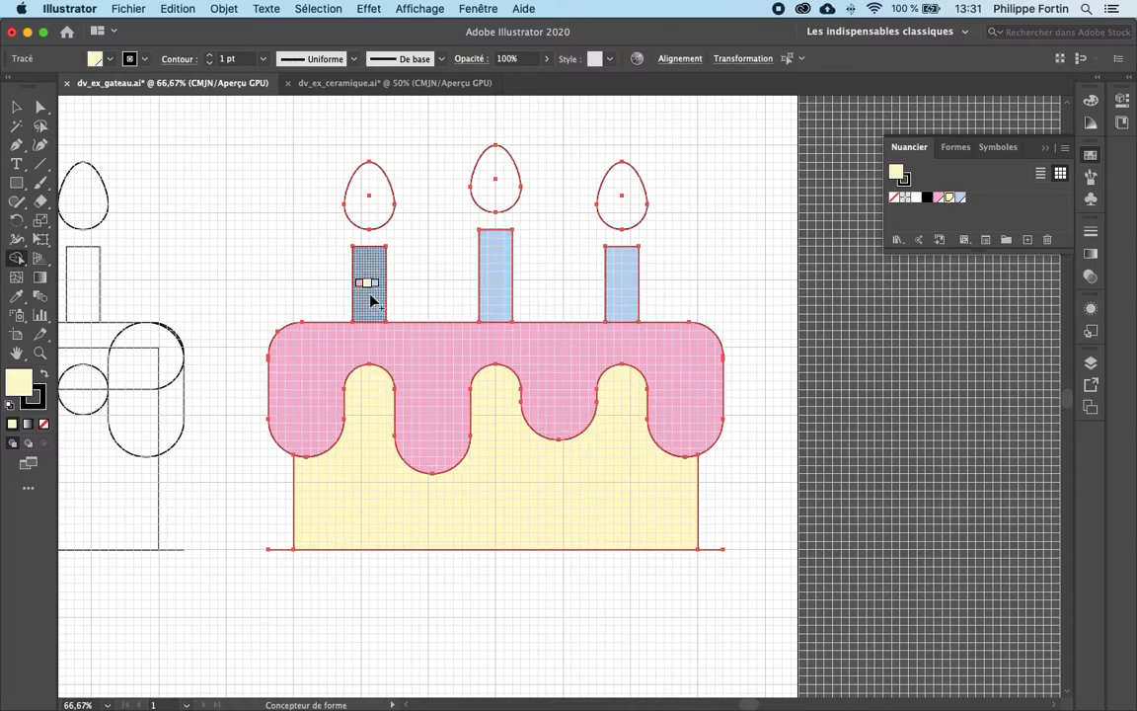
left_click(374, 202)
left_click(491, 182)
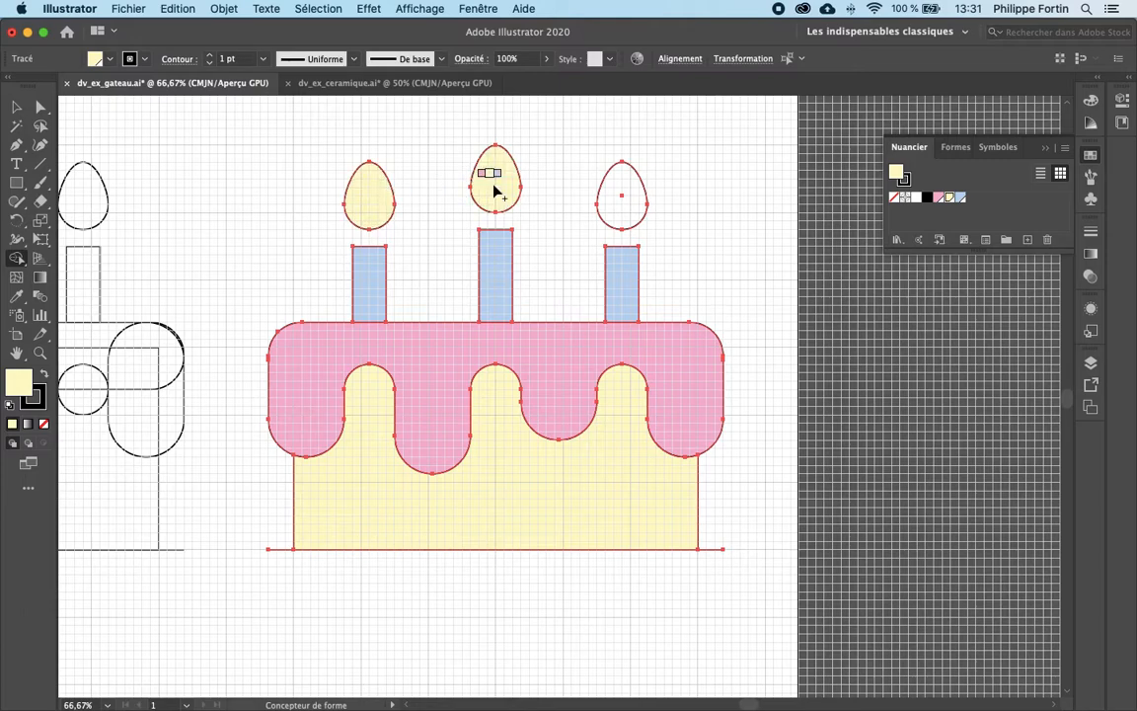
left_click(600, 213)
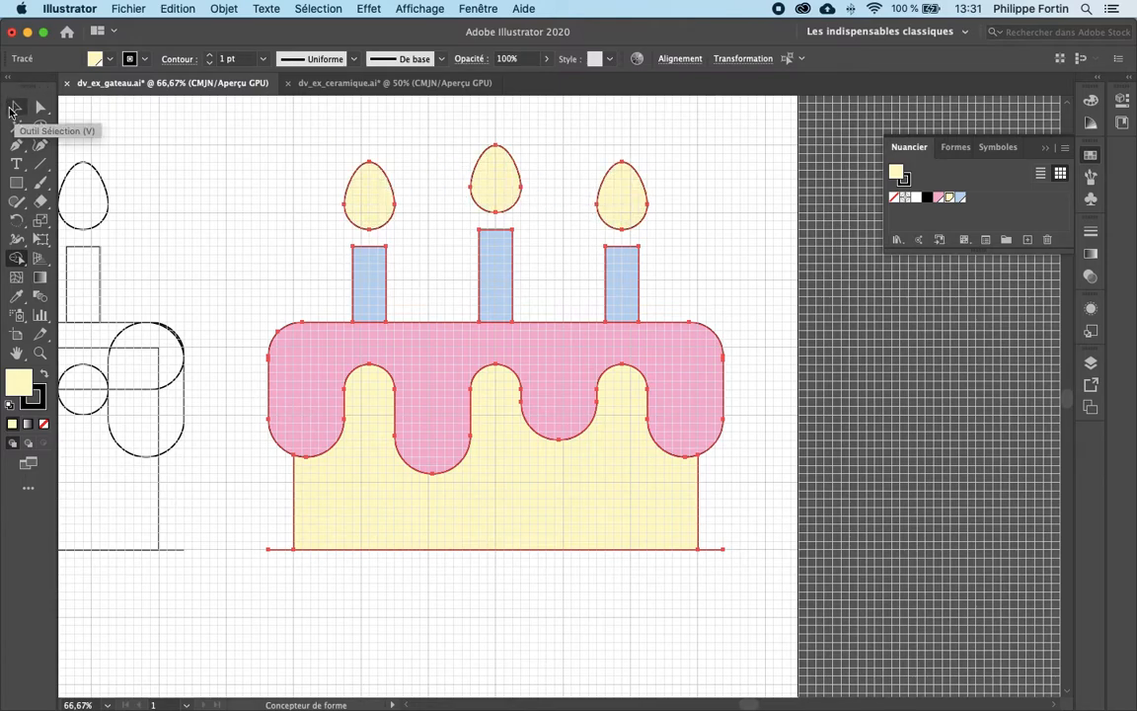
Step: Select the whole colored cake and set its stroke weight to 14 pt
left_click(17, 107)
left_click(328, 138)
left_click_drag(244, 129, 769, 581)
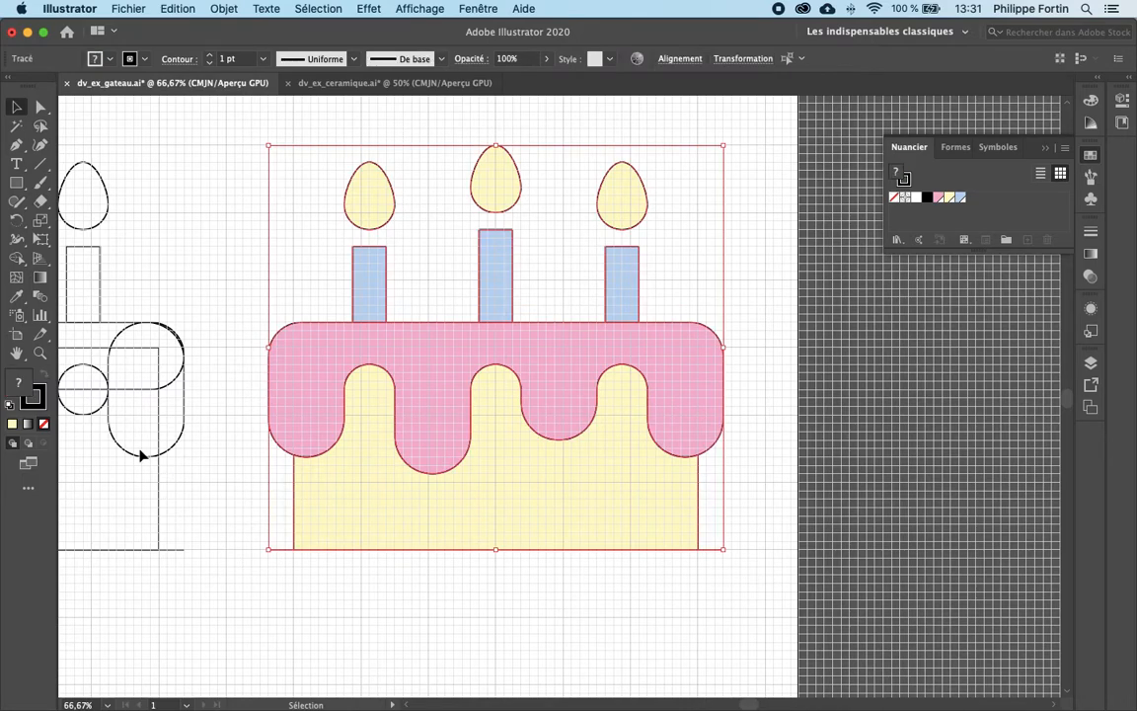
left_click(36, 398)
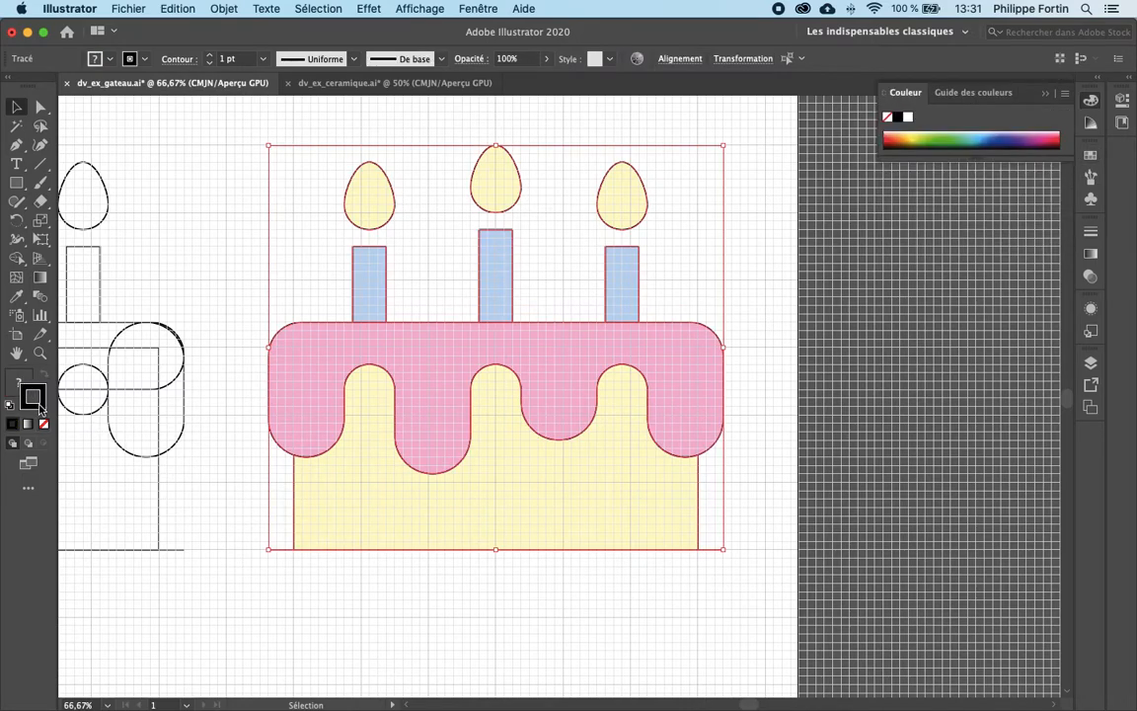
left_click(1092, 235)
type("14")
key("Return")
left_click(801, 353)
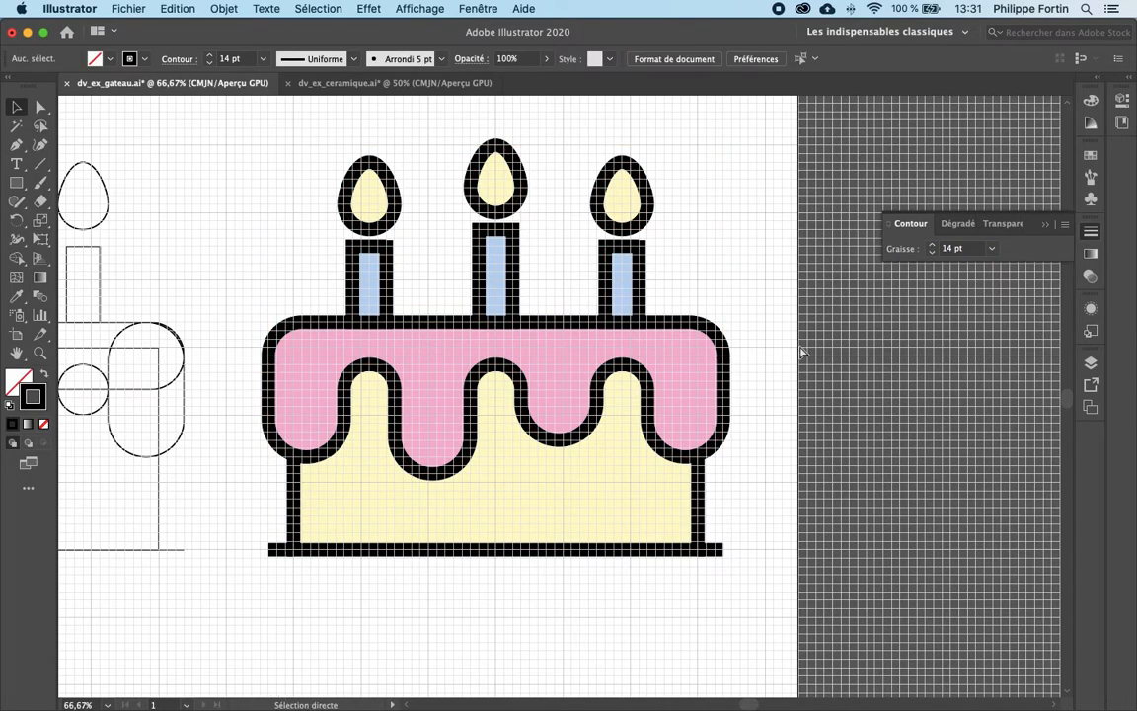
key("super+minus")
key("super+minus")
key("super+minus")
key("super+plus")
key("super+plus")
key("super+plus")
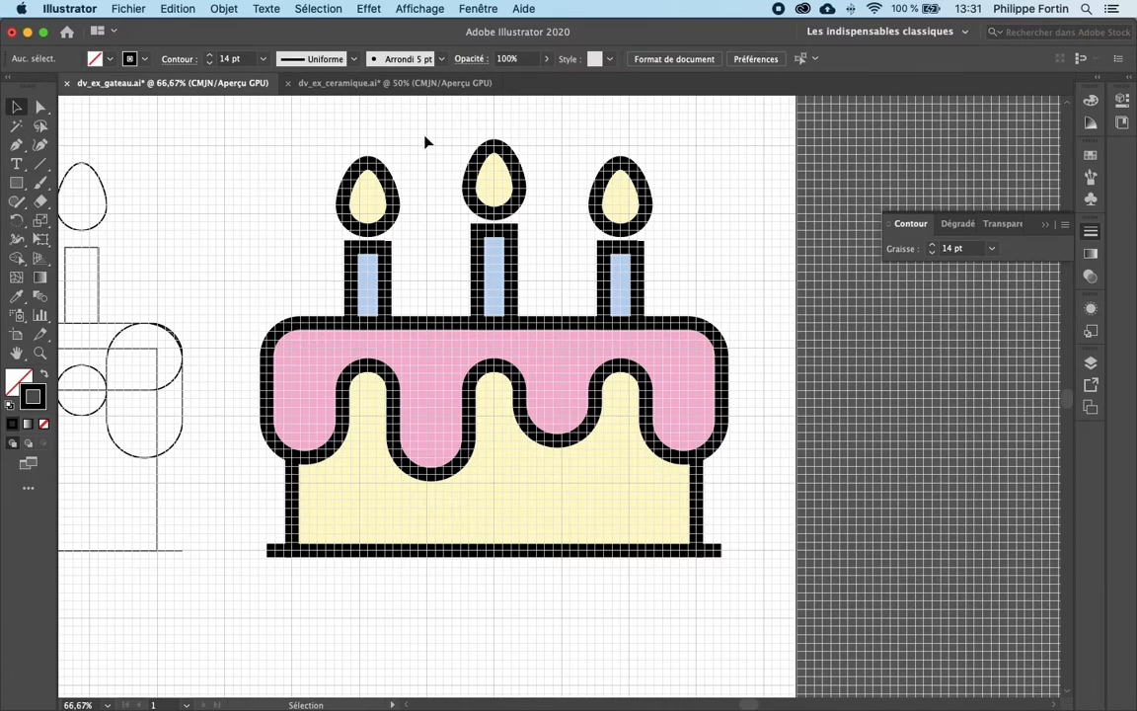
Step: Switch to the dv_ex_ceramique.ai document and select the right-hand pattern of overlapping circles and squares
left_click(400, 84)
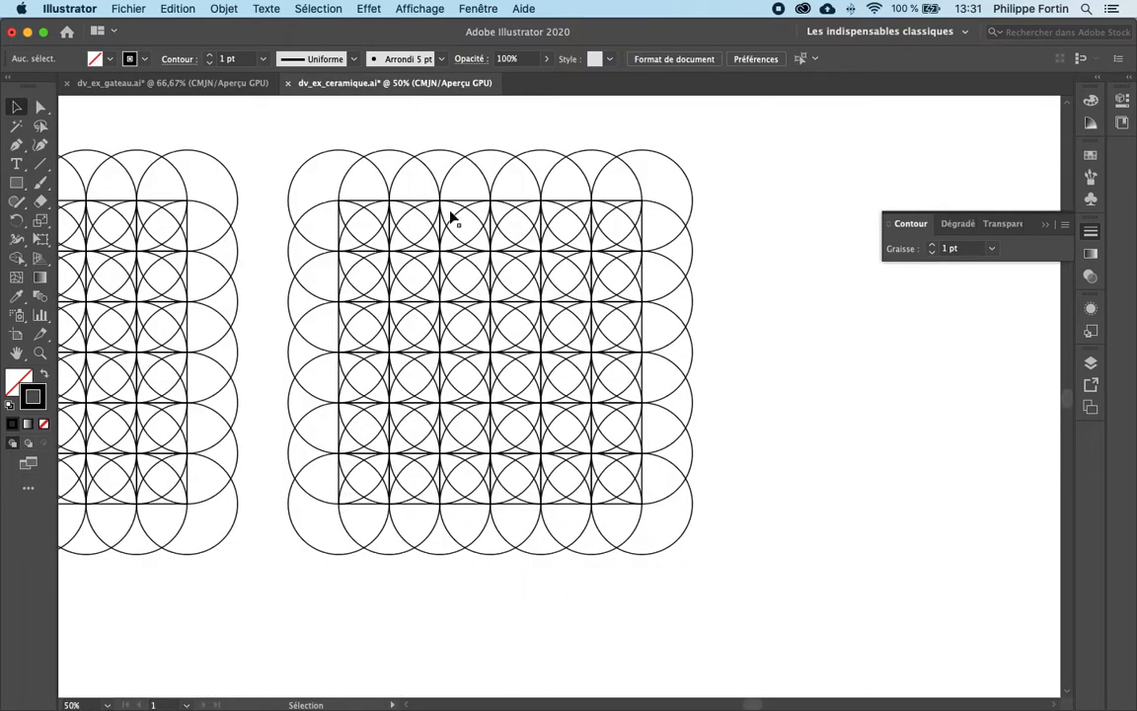
left_click_drag(712, 572, 287, 138)
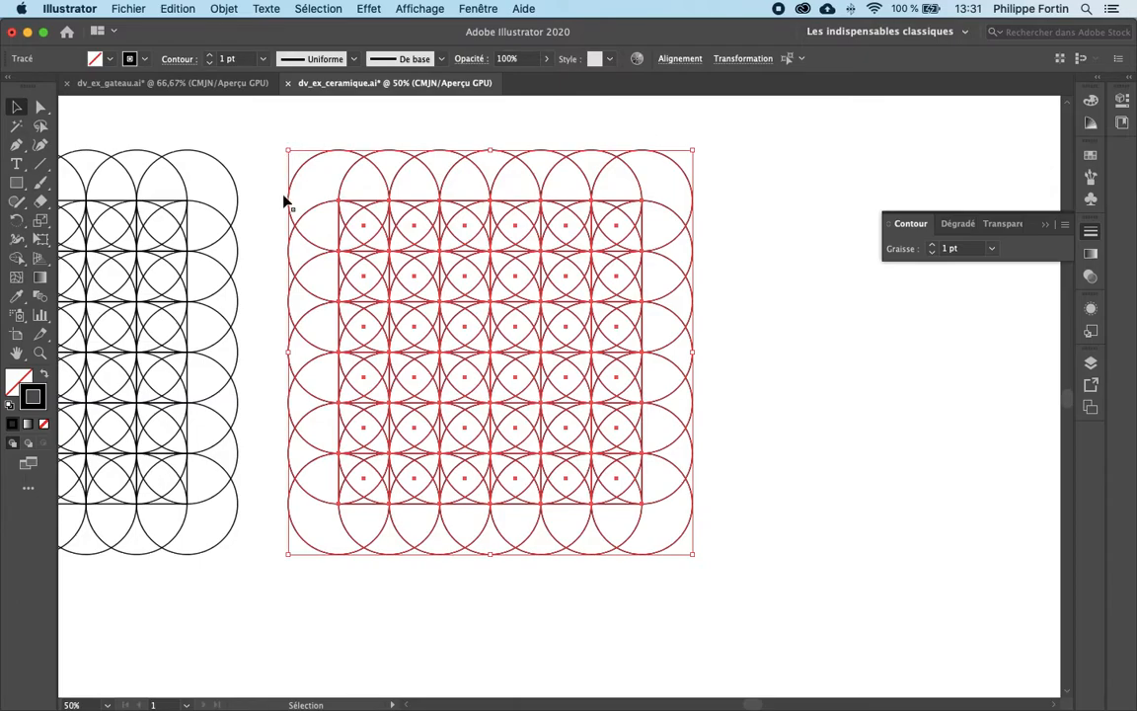
left_click(631, 629)
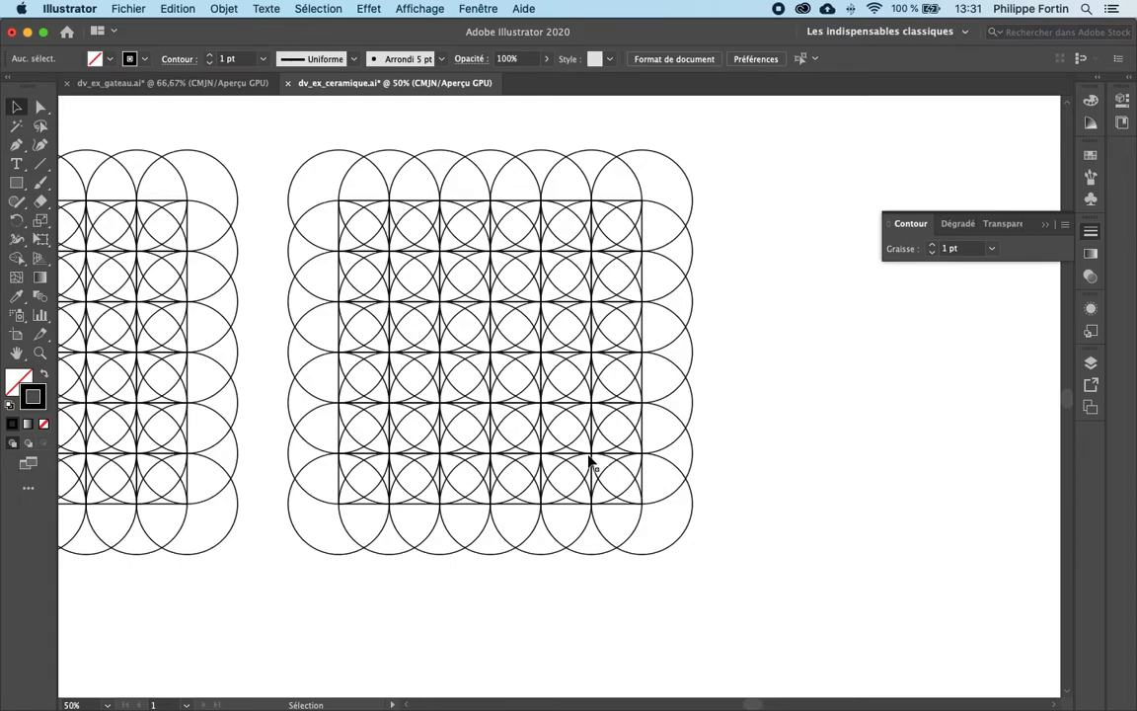
left_click_drag(276, 126, 680, 176)
left_click_drag(731, 223, 297, 548)
left_click(577, 615)
left_click(691, 189)
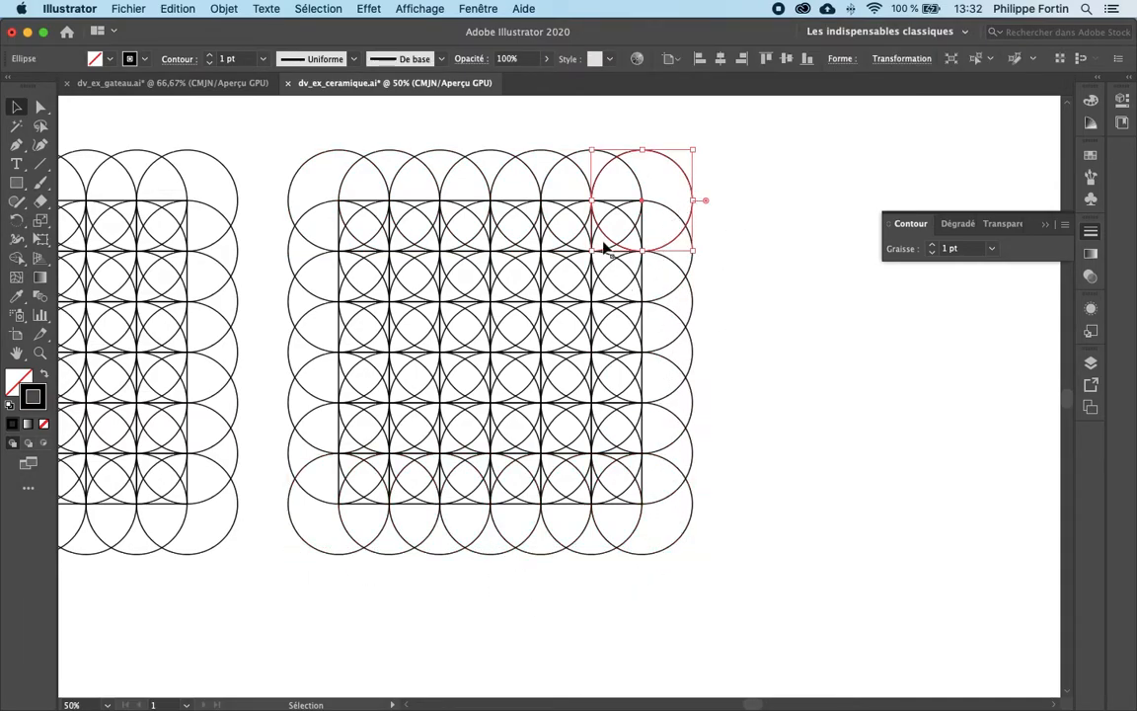
left_click(279, 143)
left_click_drag(290, 146, 660, 553)
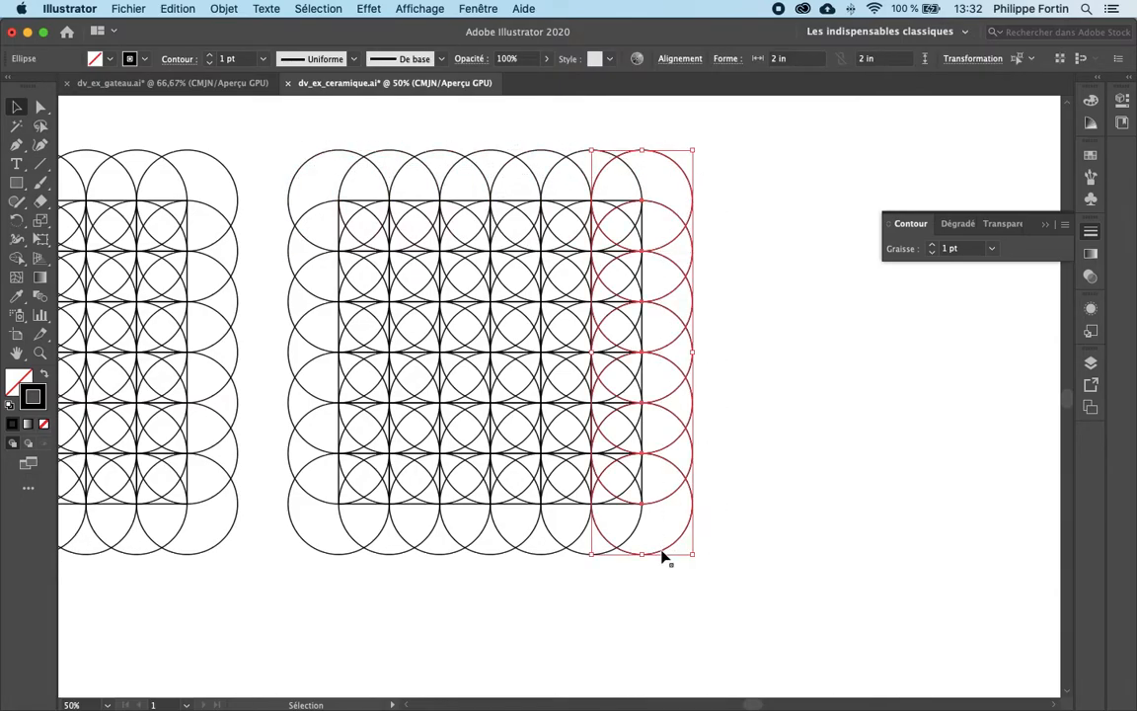
left_click(718, 600)
Step: Select the whole right-hand pattern and remove the circle parts outside its square grid with the Shape Builder
left_click_drag(712, 590, 277, 138)
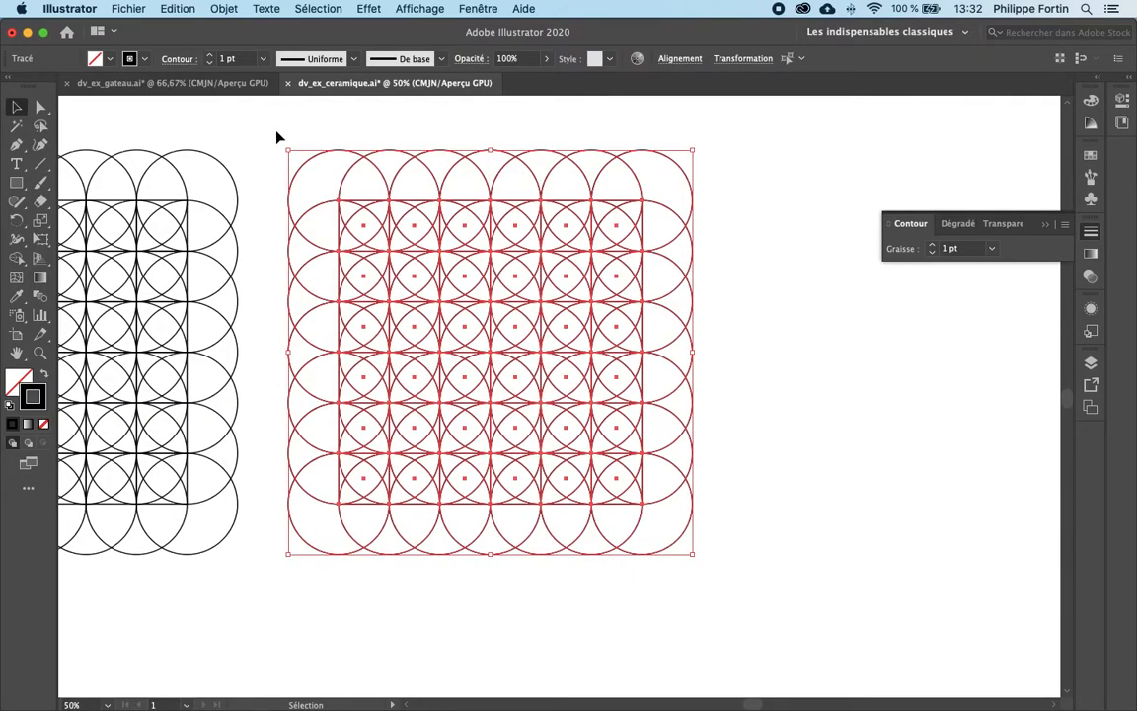
left_click(16, 258)
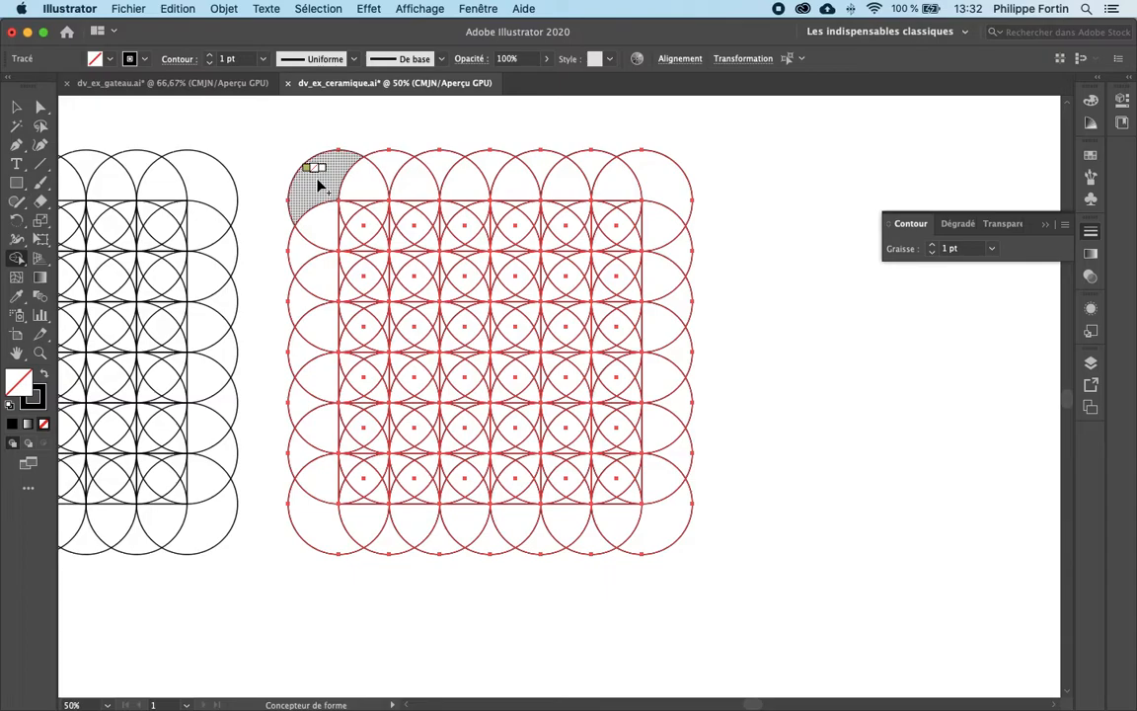
mouse_move(319, 184)
left_mouse_down()
mouse_move(654, 181)
mouse_move(665, 303)
mouse_move(658, 530)
mouse_move(313, 530)
mouse_move(316, 479)
mouse_move(299, 458)
mouse_move(318, 432)
mouse_move(296, 399)
mouse_move(306, 380)
mouse_move(295, 357)
mouse_move(318, 331)
mouse_move(304, 306)
mouse_move(320, 280)
mouse_move(321, 238)
left_mouse_up()
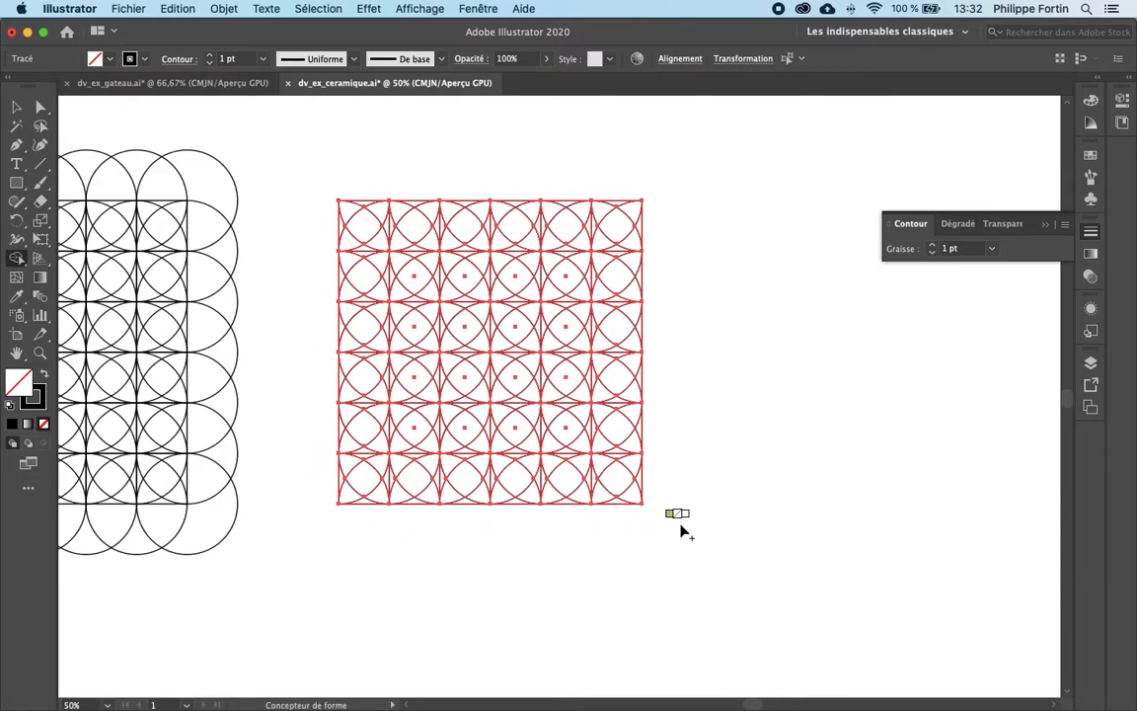
Step: Try removing regions diagonally across the square grid with the Shape Builder, undo the changes, and leave the tool
left_click_drag(653, 383, 572, 314)
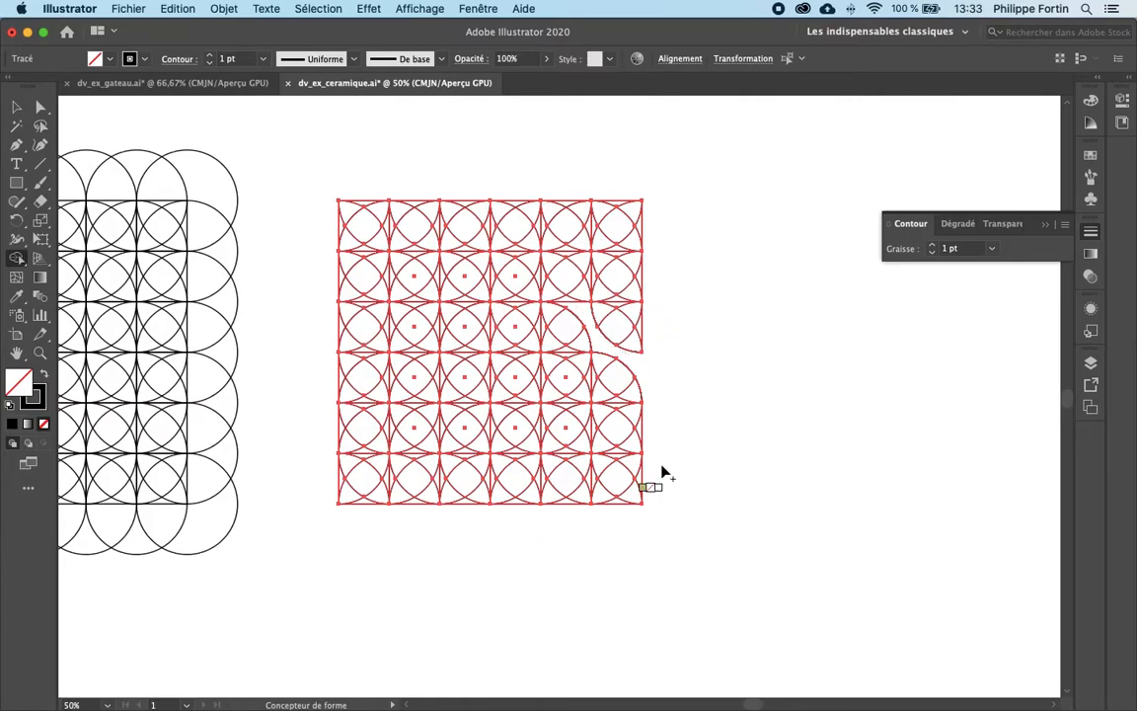
key("super+z")
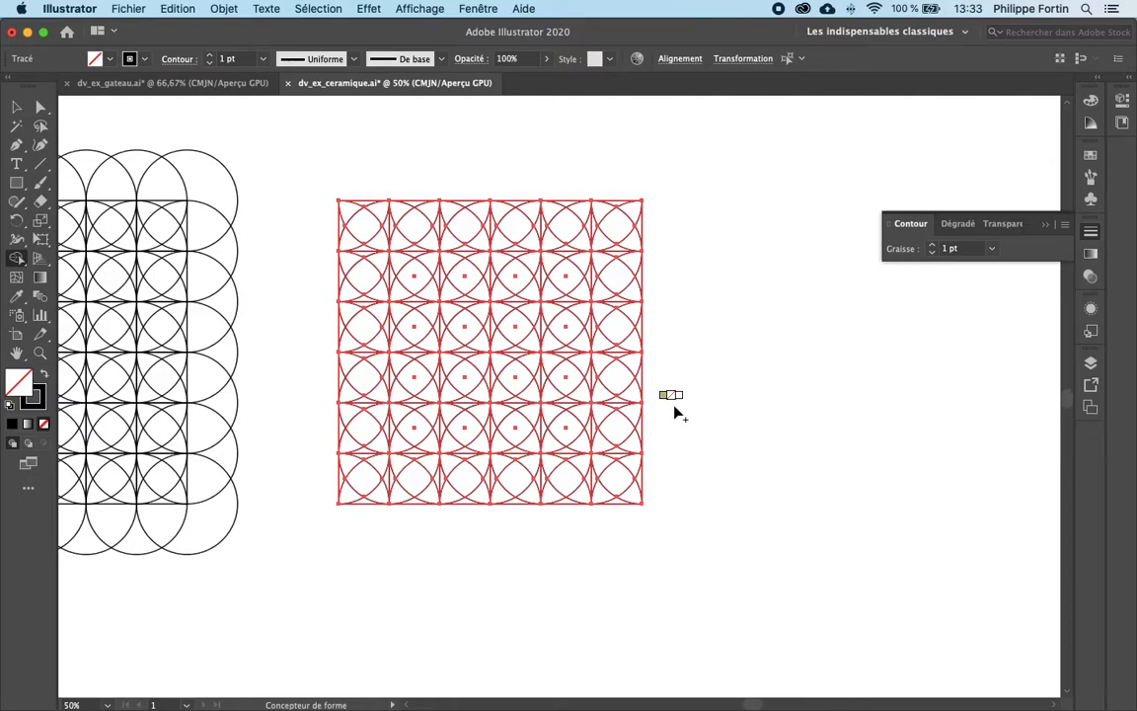
mouse_move(630, 366)
left_mouse_down()
mouse_move(559, 316)
mouse_move(503, 296)
left_mouse_up()
key("super+z")
left_click(17, 107)
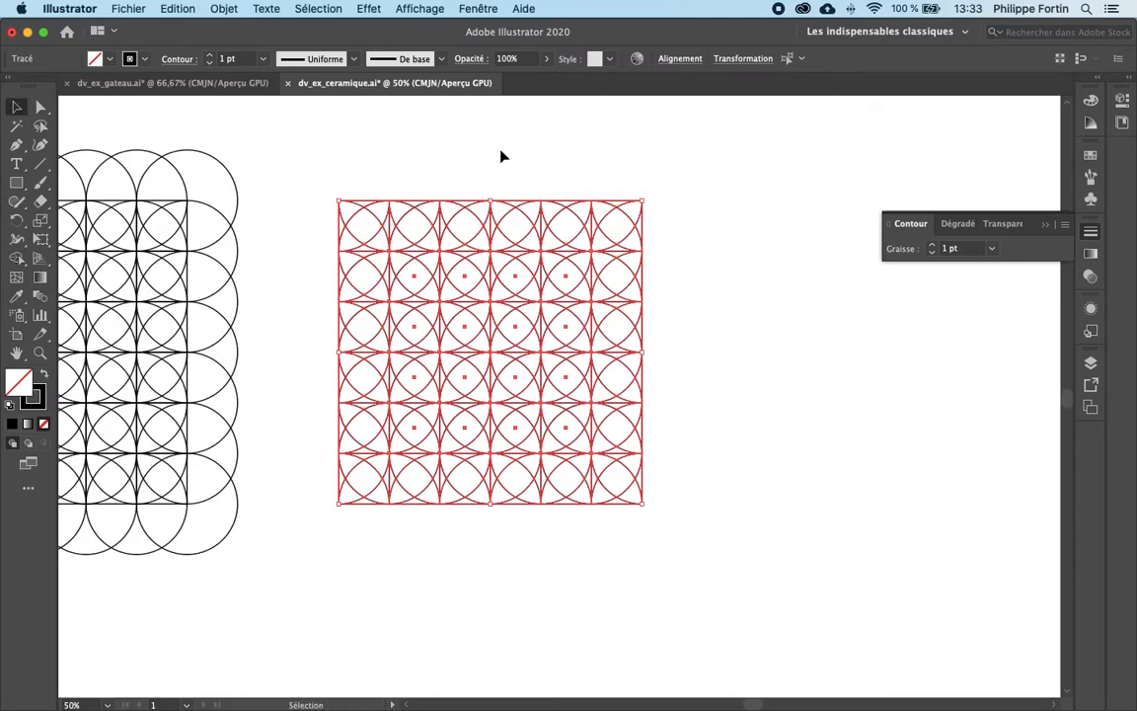